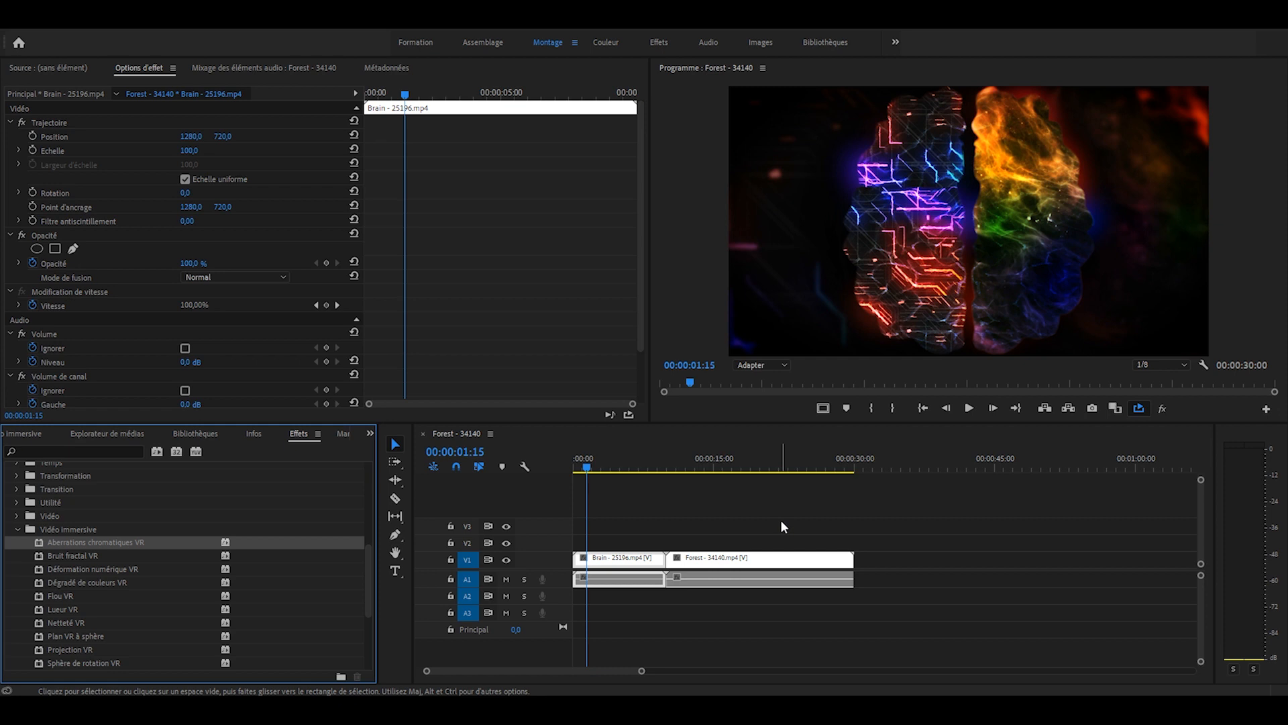
- Apply the Bruit fractal VR effect from the immersive video effects to the Forest - 34140.mp4 clip
{"action": "scroll", "coordinate": [279, 597], "scroll_direction": "down", "scroll_amount": 2}
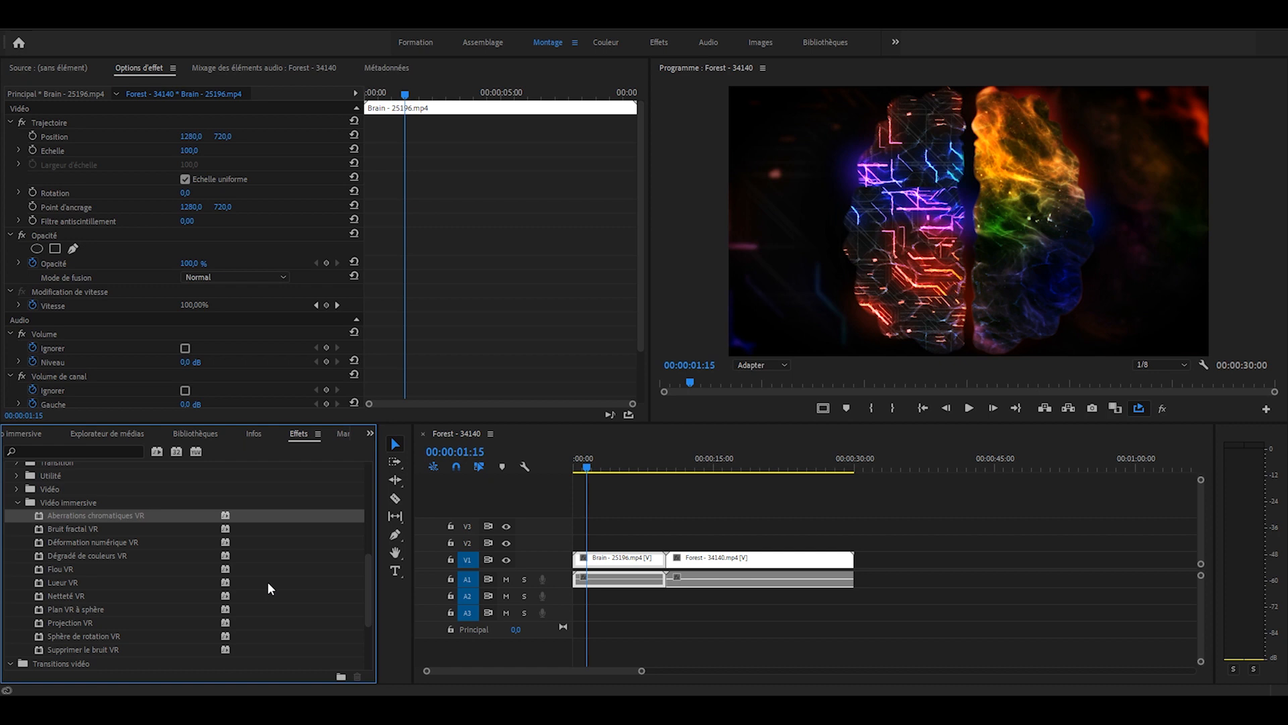
{"action": "left_click", "coordinate": [13, 527]}
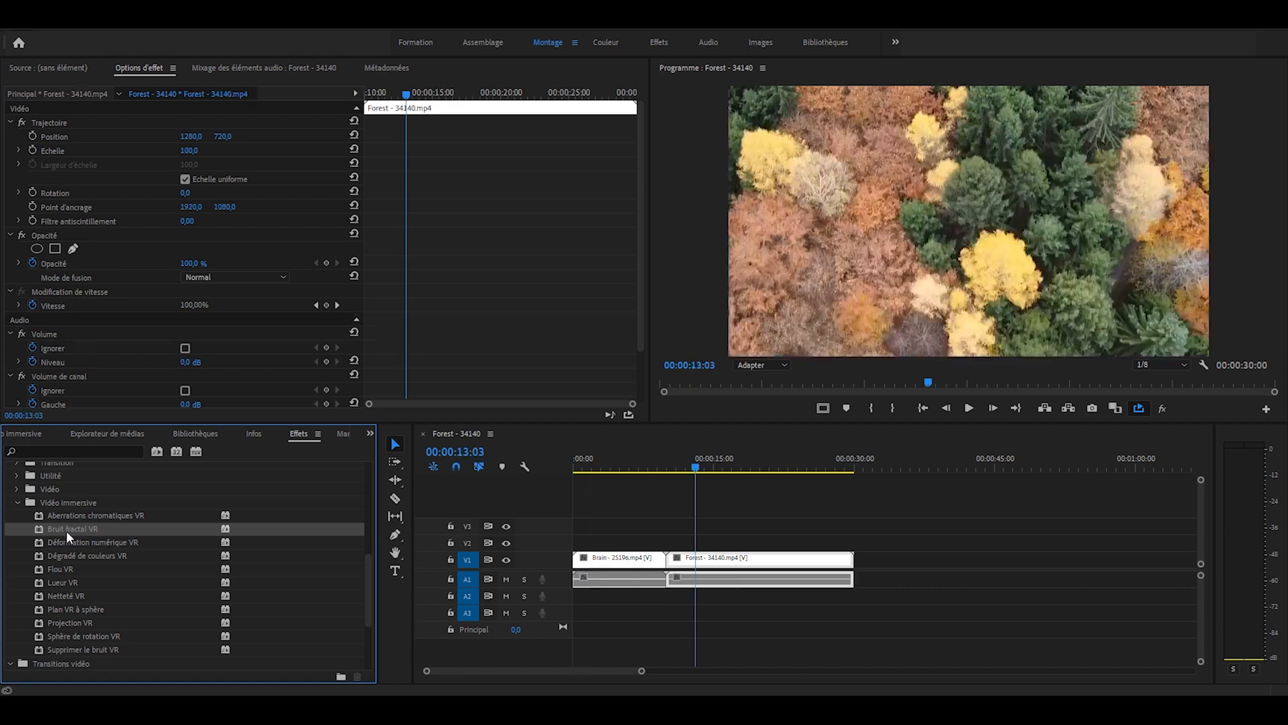
{"action": "left_click_drag", "start_coordinate": [66, 530], "coordinate": [771, 559]}
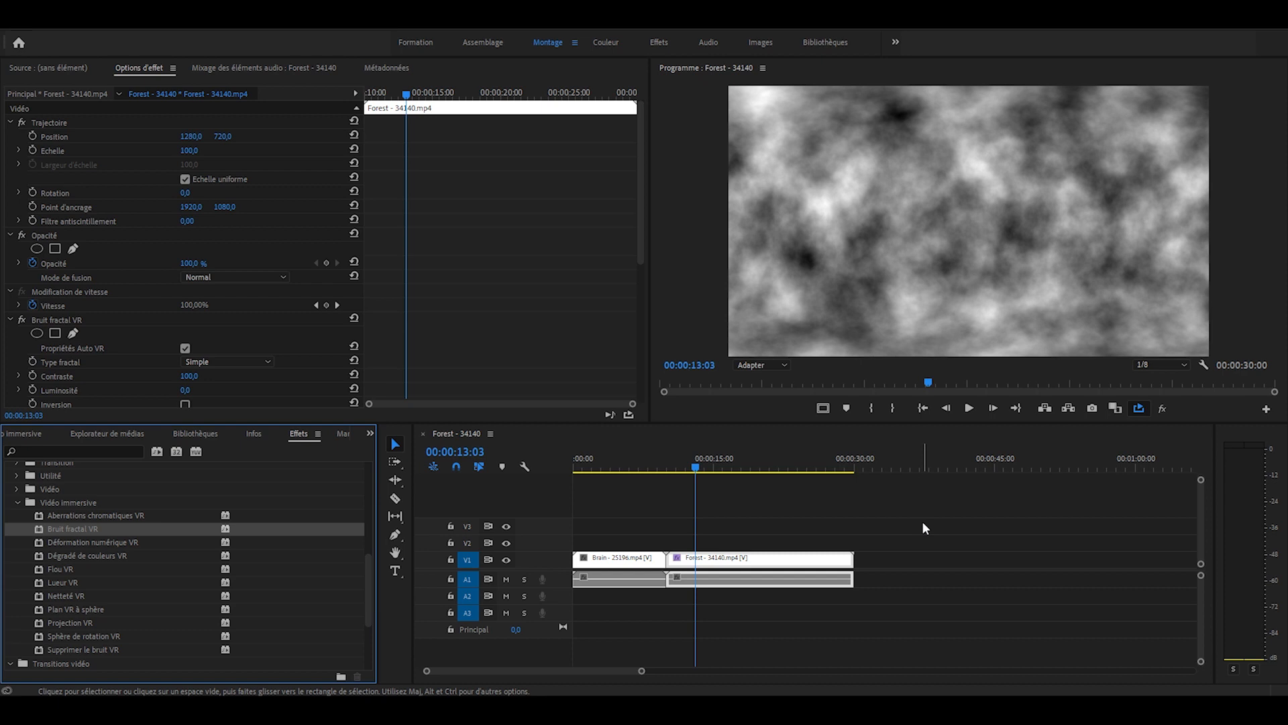
- Set the forest clip's Bruit fractal VR fractal type to Chaînes and its Evolution to 2x245,0°
{"action": "scroll", "coordinate": [445, 295], "scroll_direction": "down", "scroll_amount": 2}
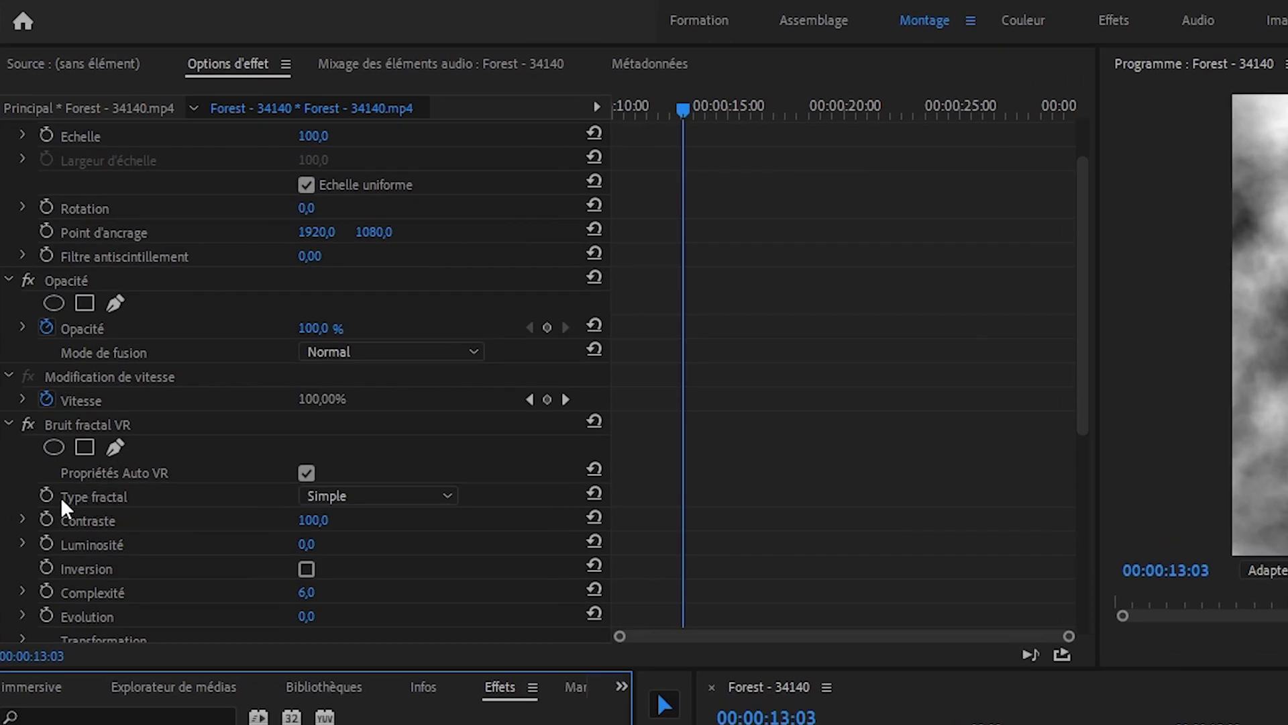
{"action": "left_click", "coordinate": [419, 496]}
{"action": "left_click", "coordinate": [346, 593]}
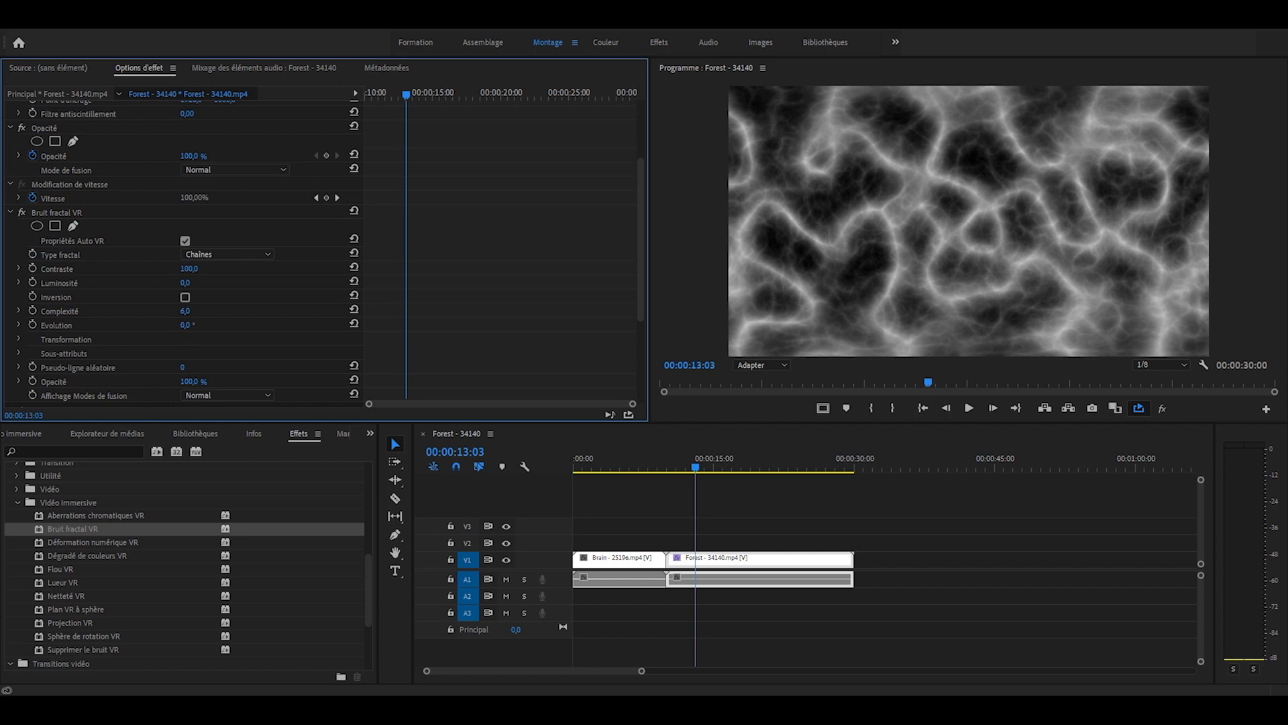
{"action": "left_click_drag", "start_coordinate": [186, 325], "coordinate": [805, 325]}
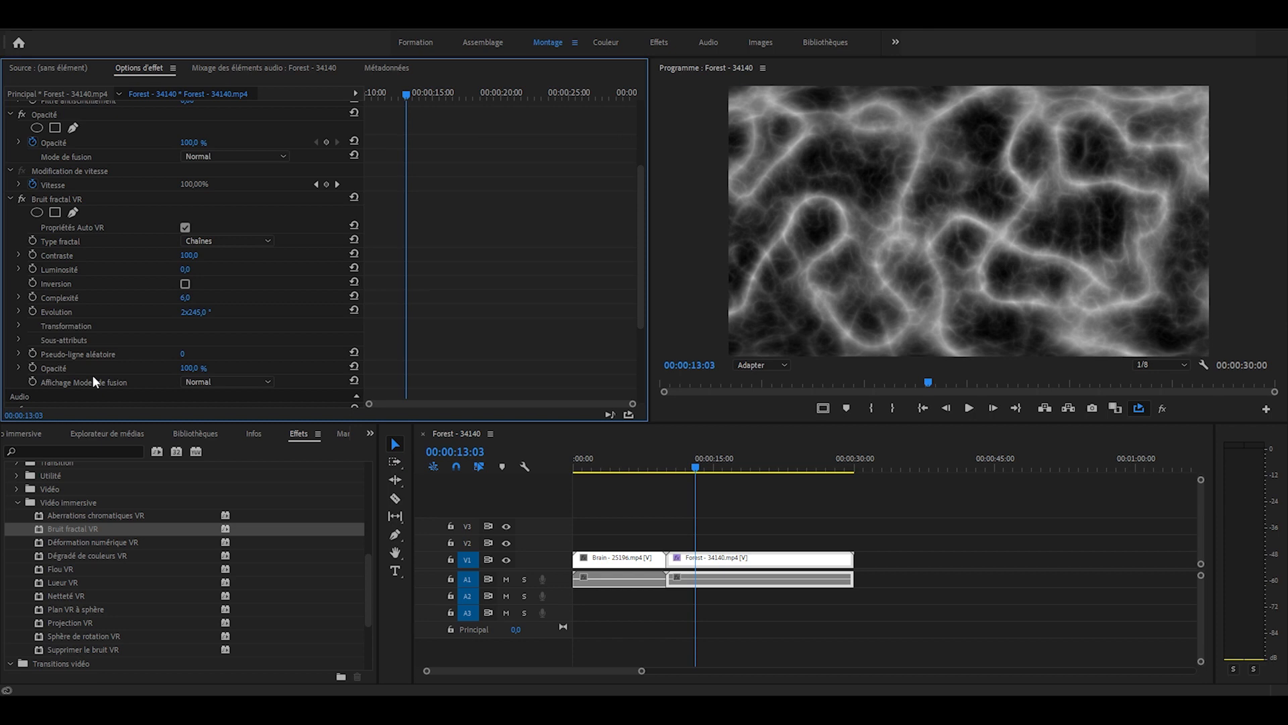
- Set the Bruit fractal VR effect's own blending mode to Ecran
{"action": "left_click", "coordinate": [219, 378]}
{"action": "left_click", "coordinate": [294, 365]}
{"action": "left_click", "coordinate": [235, 381]}
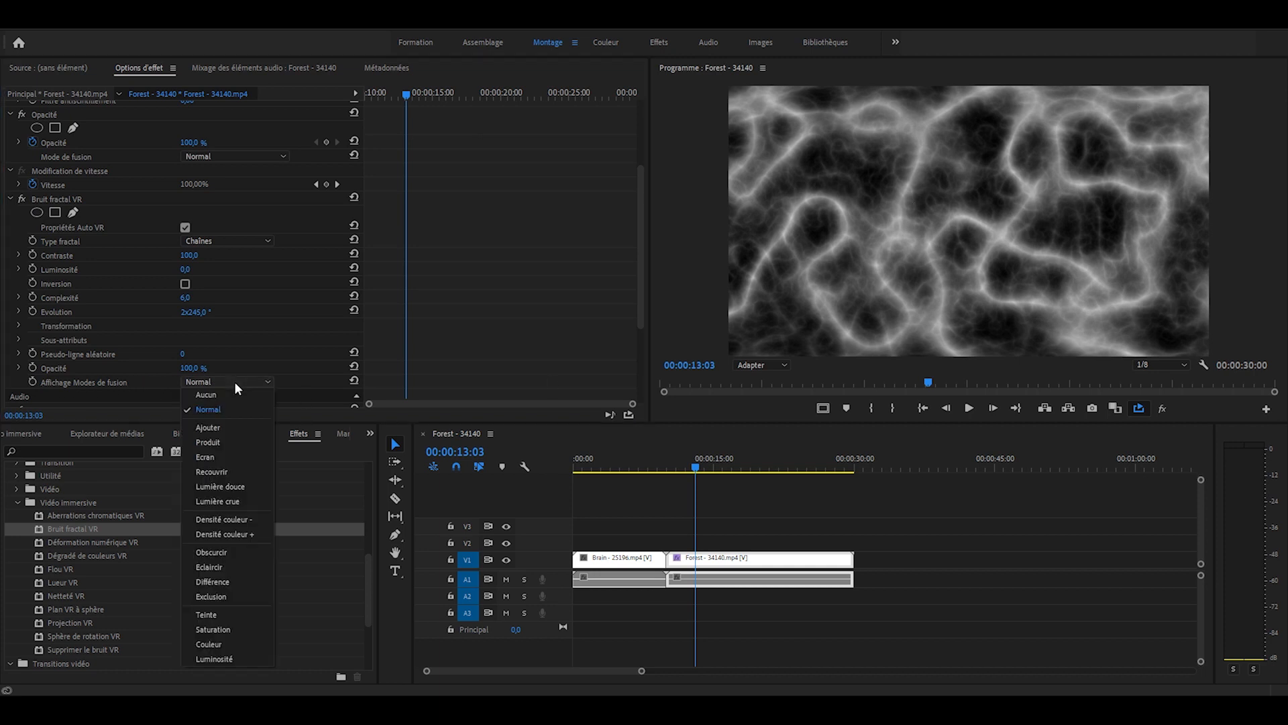
{"action": "left_click", "coordinate": [234, 455]}
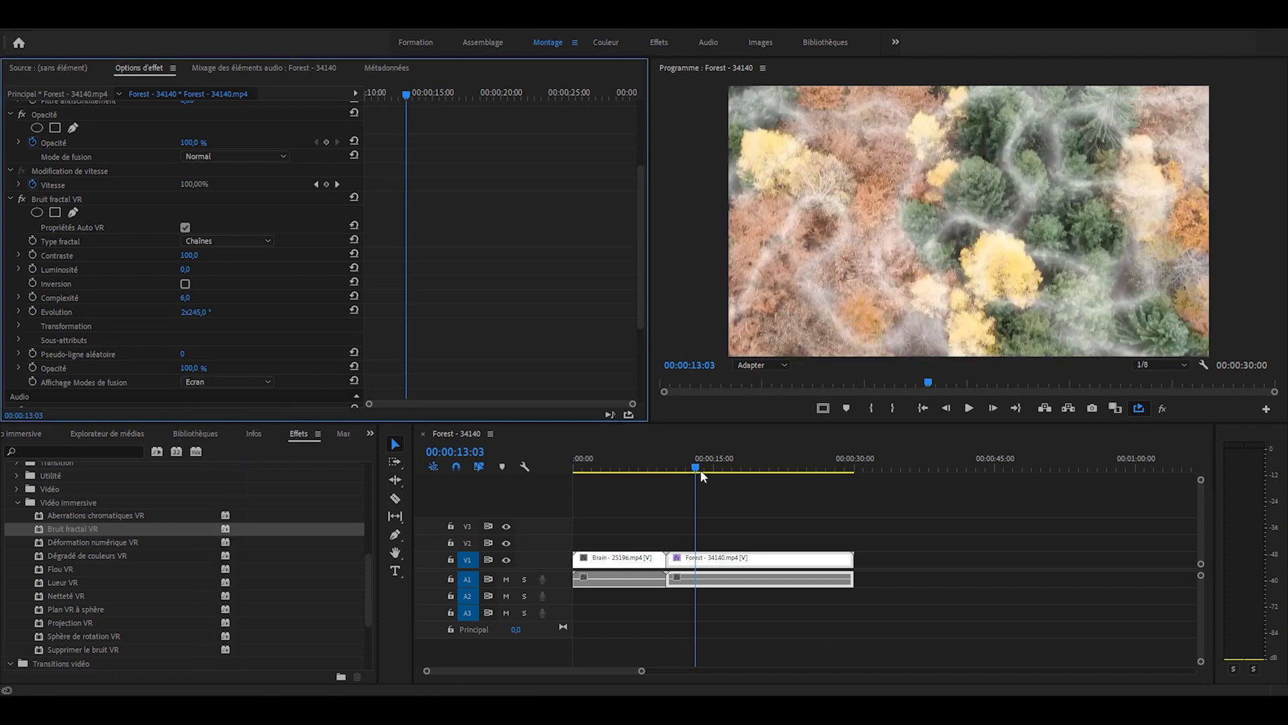
- Play the forest clip while raising the Bruit fractal VR Evolution to 4x163,0°
{"action": "left_click_drag", "start_coordinate": [699, 469], "coordinate": [678, 468]}
{"action": "key", "text": "space"}
{"action": "left_click", "coordinate": [192, 313]}
{"action": "left_click_drag", "start_coordinate": [196, 312], "coordinate": [257, 306]}
{"action": "type", "text": "81"}
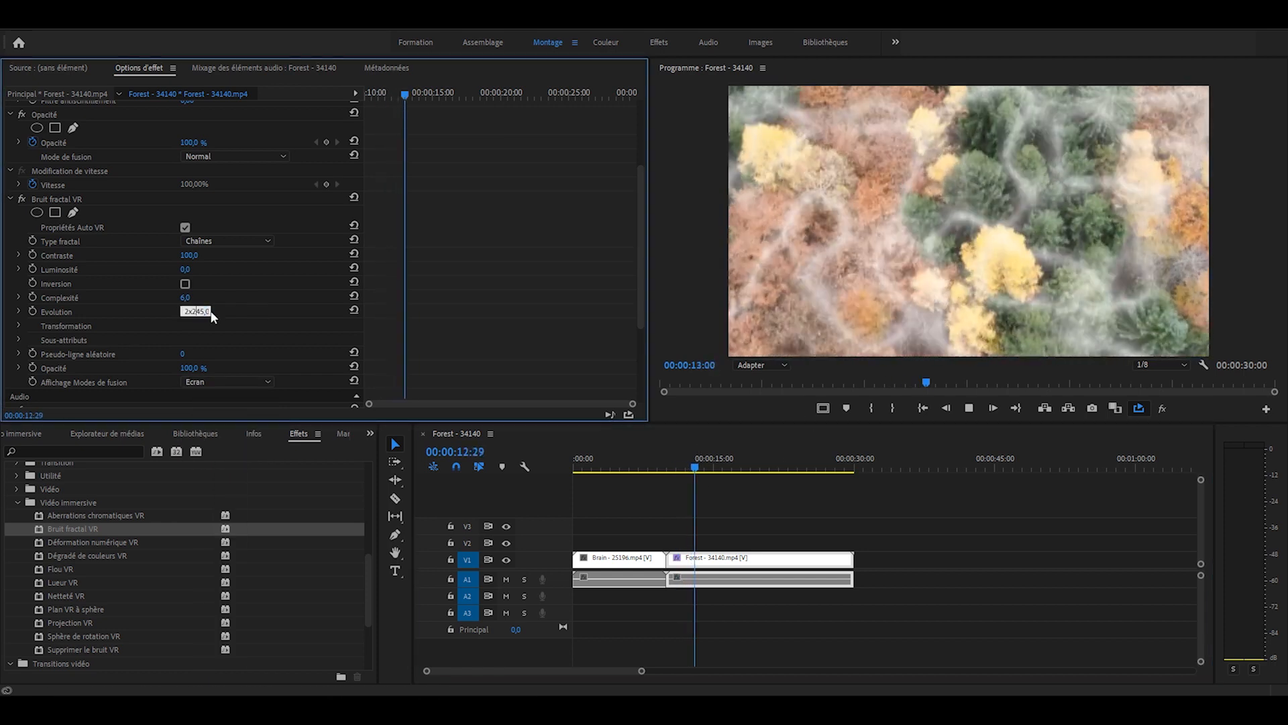
{"action": "key", "text": "Return"}
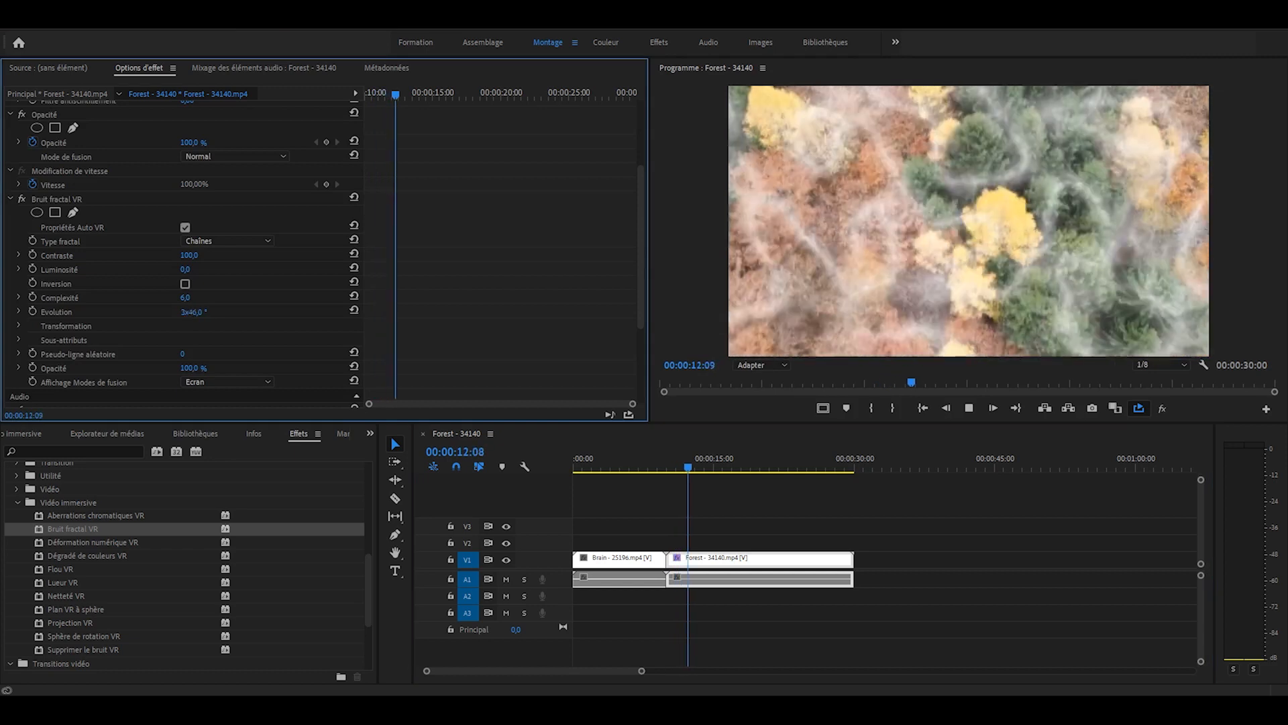
{"action": "key", "text": "space"}
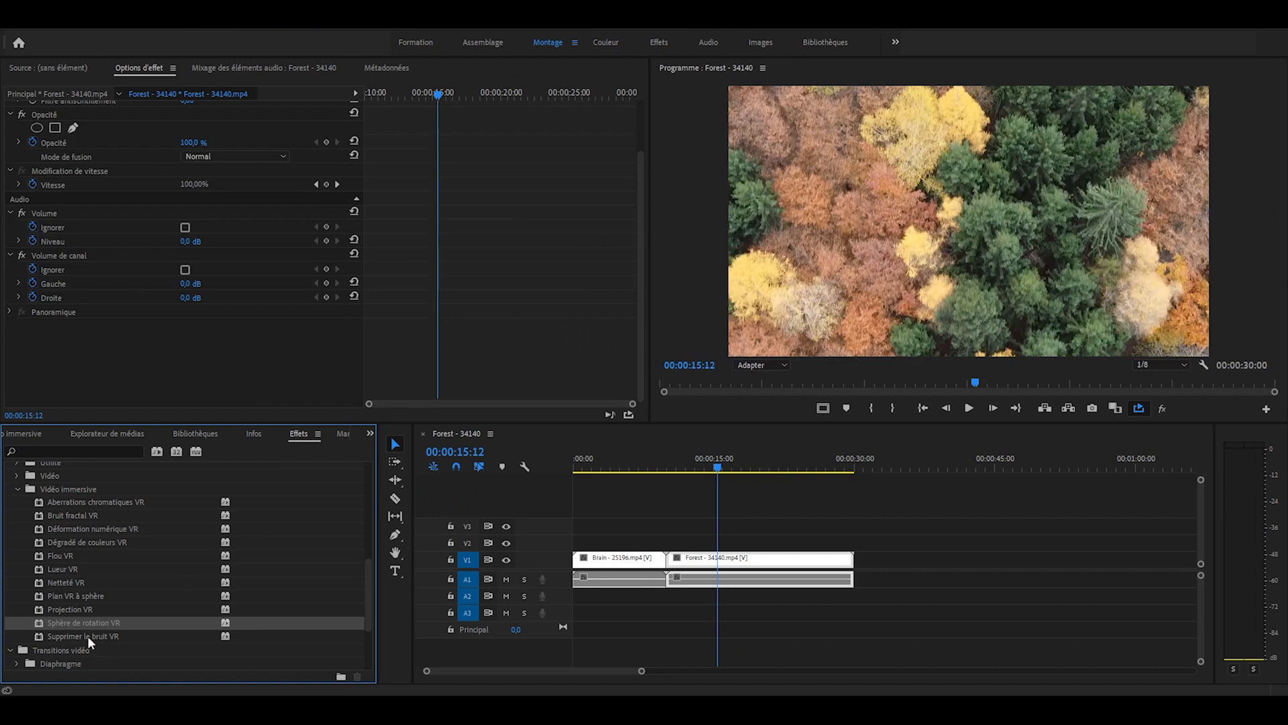
- Apply the Supprimer le bruit VR effect to the Brain - 25196.mp4 clip and show its frame at 00:00:03:17
{"action": "left_click_drag", "start_coordinate": [87, 637], "coordinate": [616, 558]}
{"action": "left_click", "coordinate": [606, 468]}
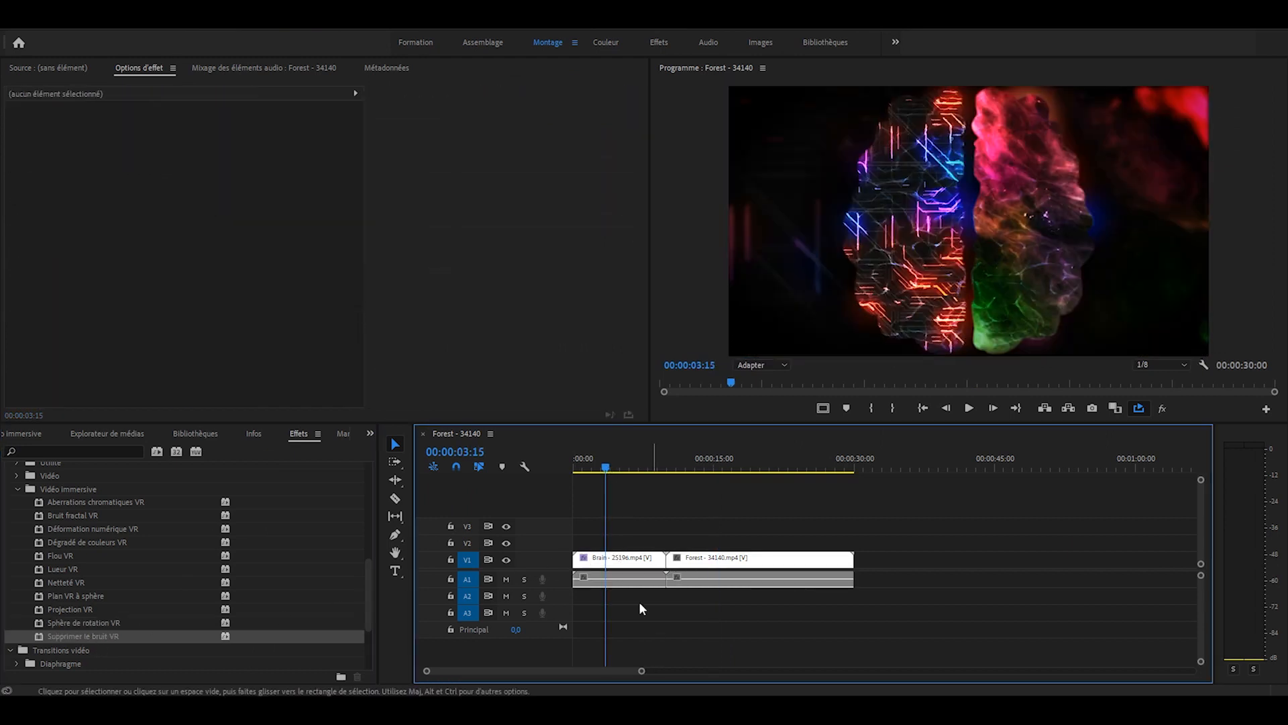
{"action": "left_click", "coordinate": [616, 559]}
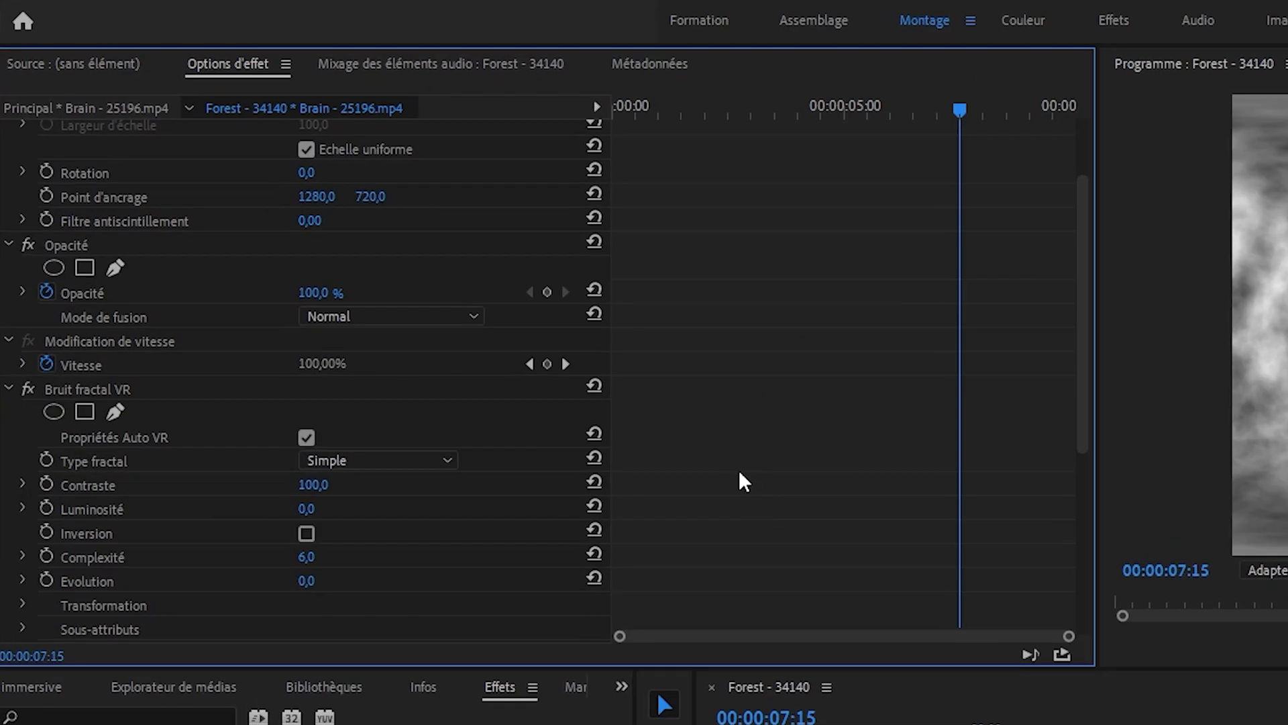
- Disable Propriétés Auto VR in the Brain clip's Bruit fractal VR and set Disposition de l'image to Stéréoscopique - Dessus/dessous
{"action": "left_click", "coordinate": [306, 438]}
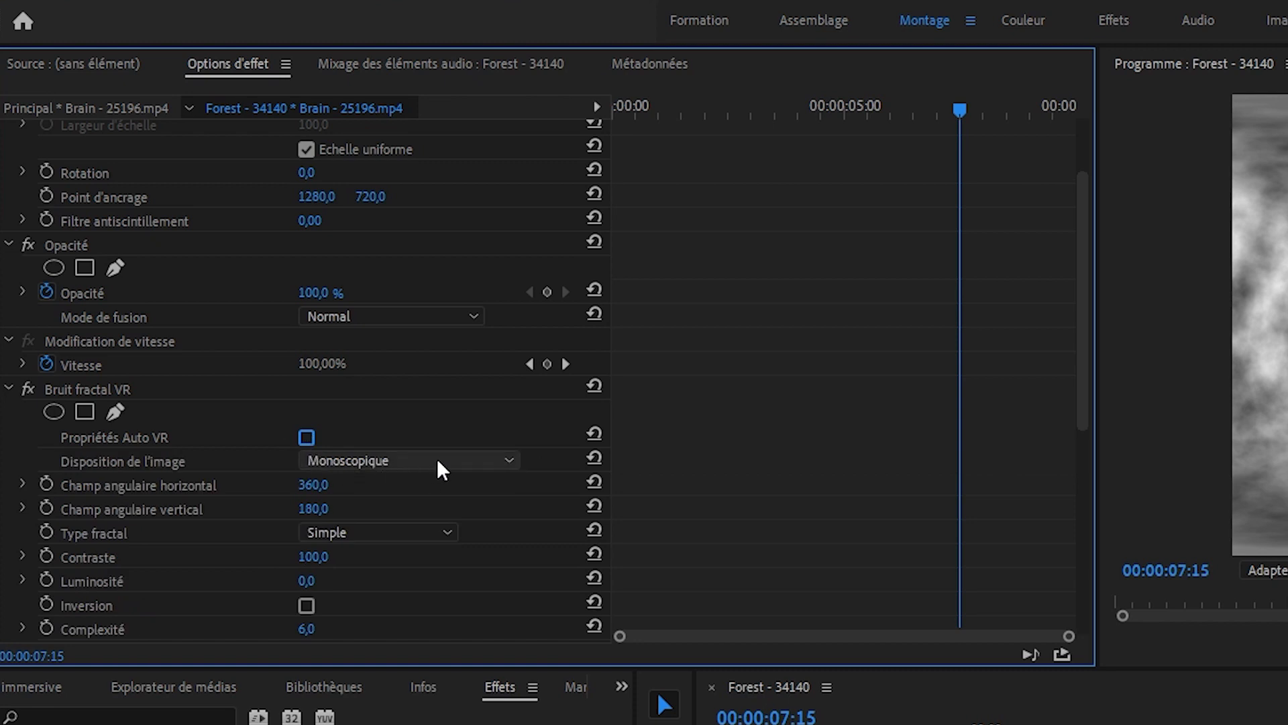
{"action": "left_click", "coordinate": [437, 460]}
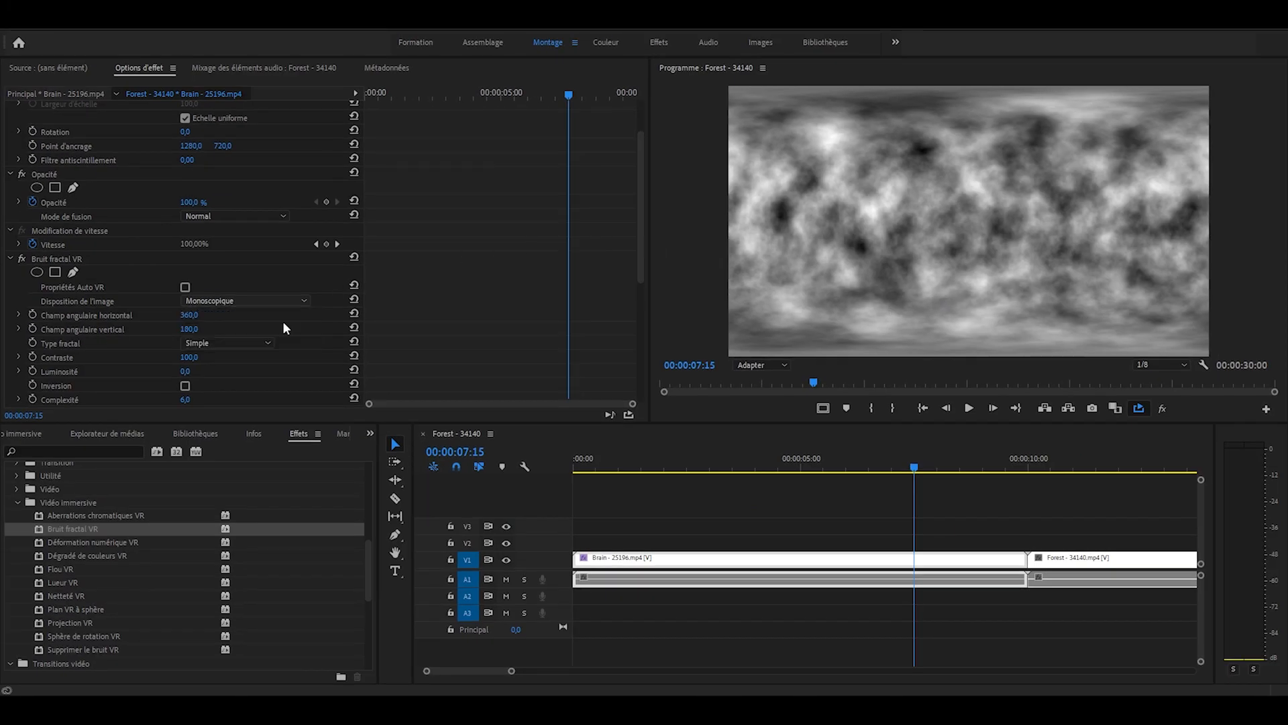
{"action": "left_click", "coordinate": [282, 328]}
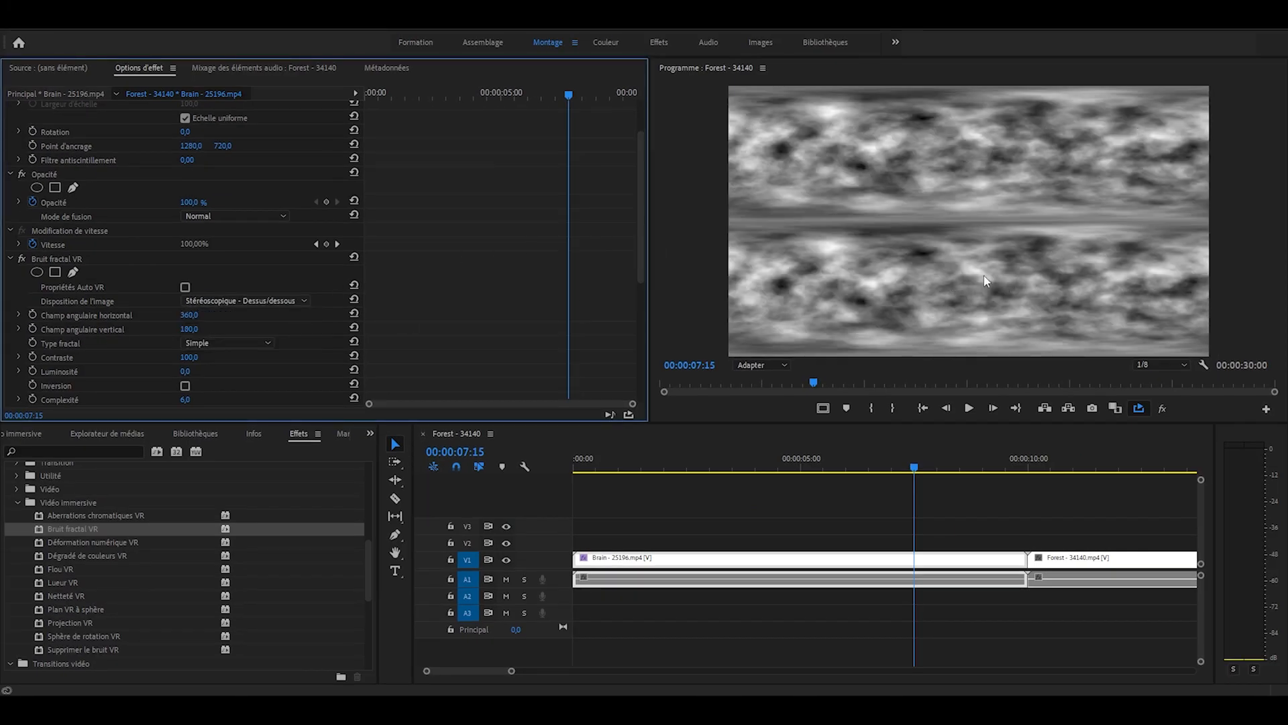
- Compare the effect's image layouts by switching to Stéréoscopique - Côte à côte, to Monoscopique, and back to Côte à côte
{"action": "left_click", "coordinate": [285, 301]}
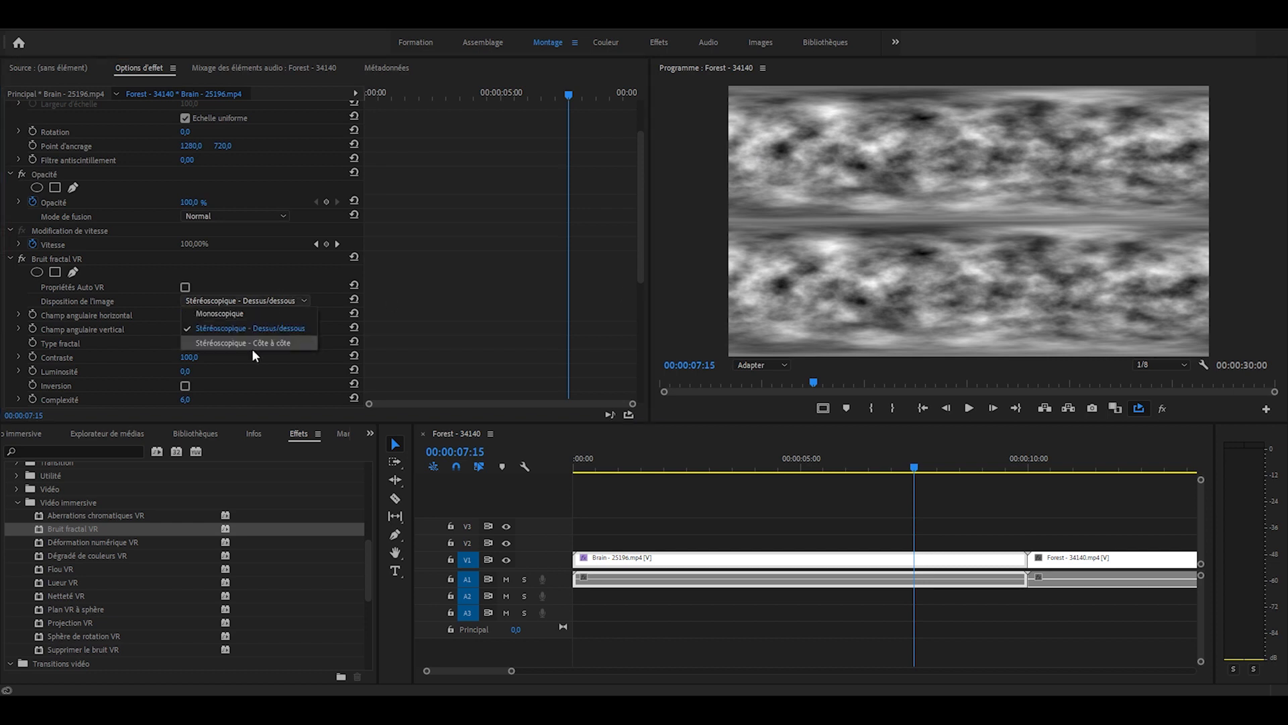
{"action": "left_click", "coordinate": [259, 341]}
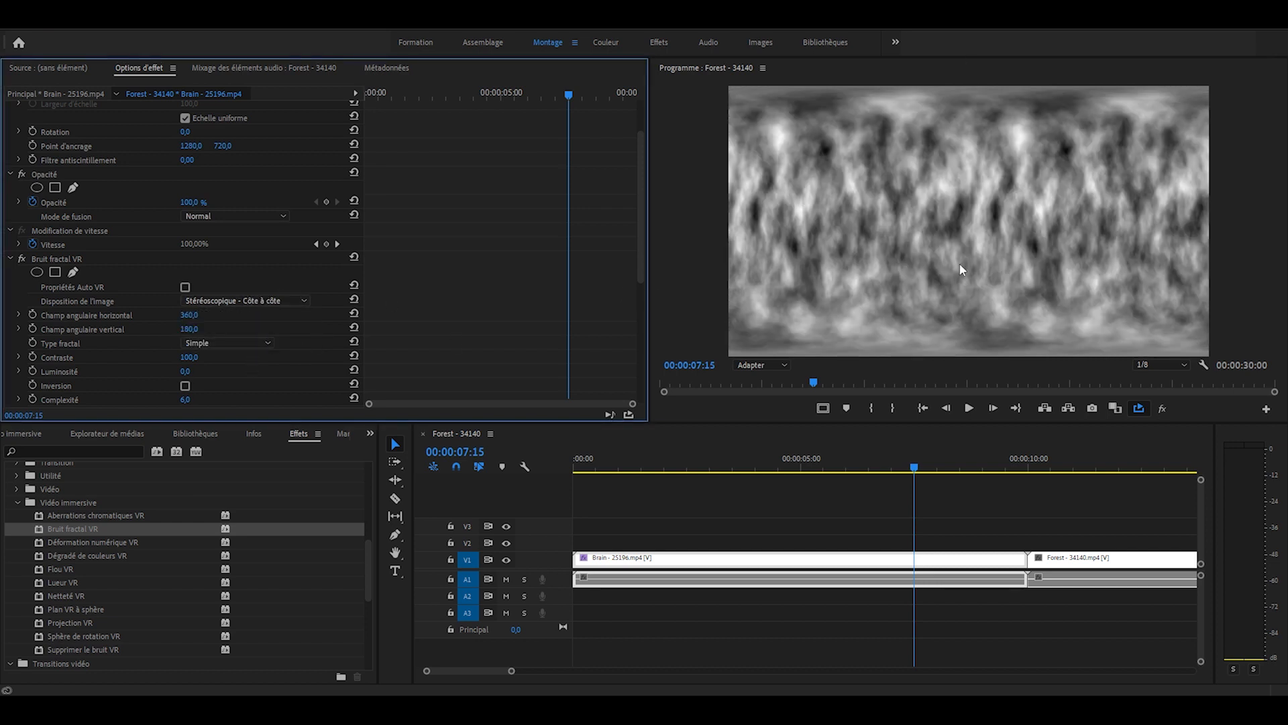
{"action": "left_click", "coordinate": [257, 299]}
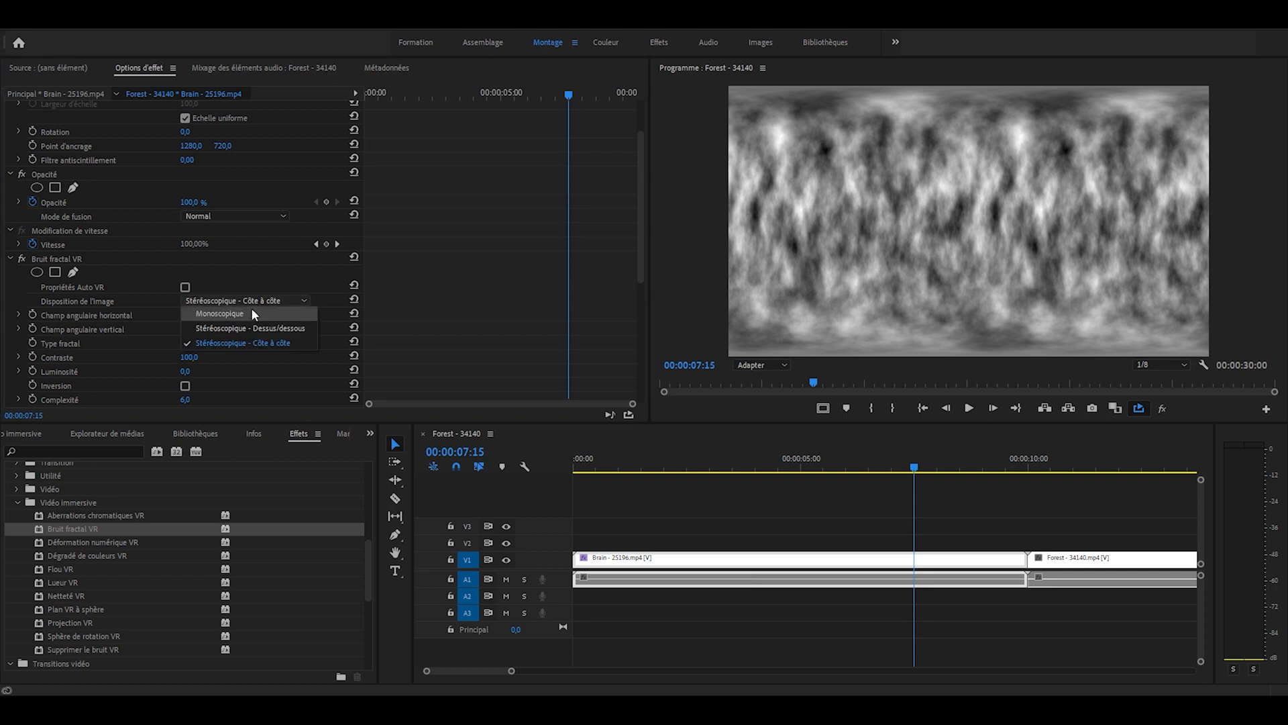
{"action": "left_click", "coordinate": [250, 312]}
{"action": "left_click", "coordinate": [249, 300]}
{"action": "left_click", "coordinate": [255, 344]}
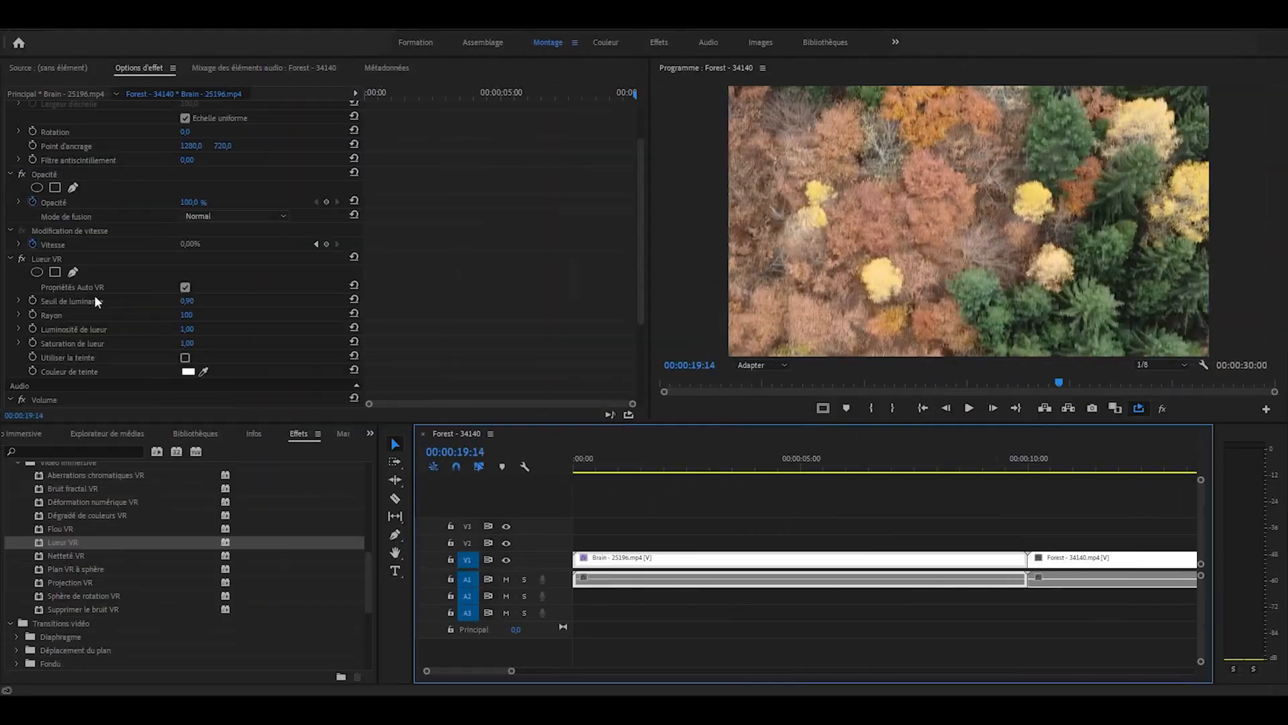
- Remove the Lueur VR effect from the Brain clip and deselect the clip
{"action": "left_click", "coordinate": [43, 255]}
{"action": "key", "text": "Delete"}
{"action": "scroll", "coordinate": [886, 604], "scroll_direction": "down", "scroll_amount": 3}
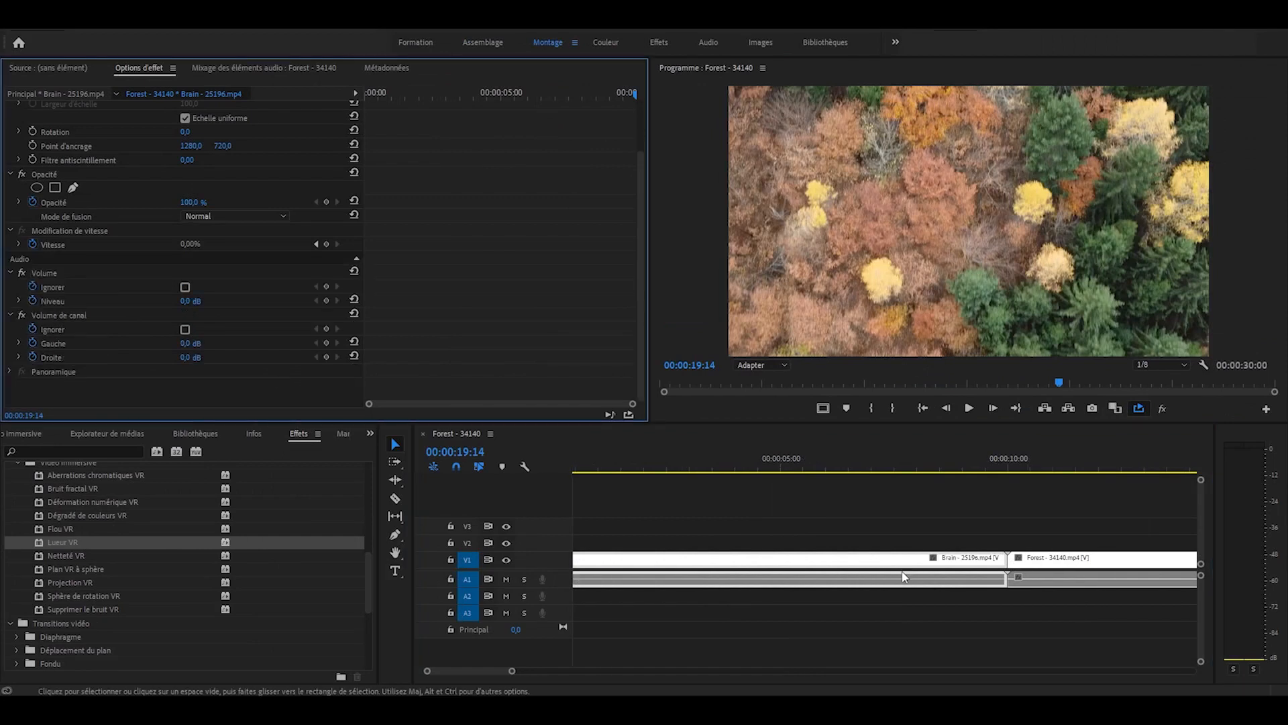
{"action": "scroll", "coordinate": [902, 578], "scroll_direction": "up", "scroll_amount": 1}
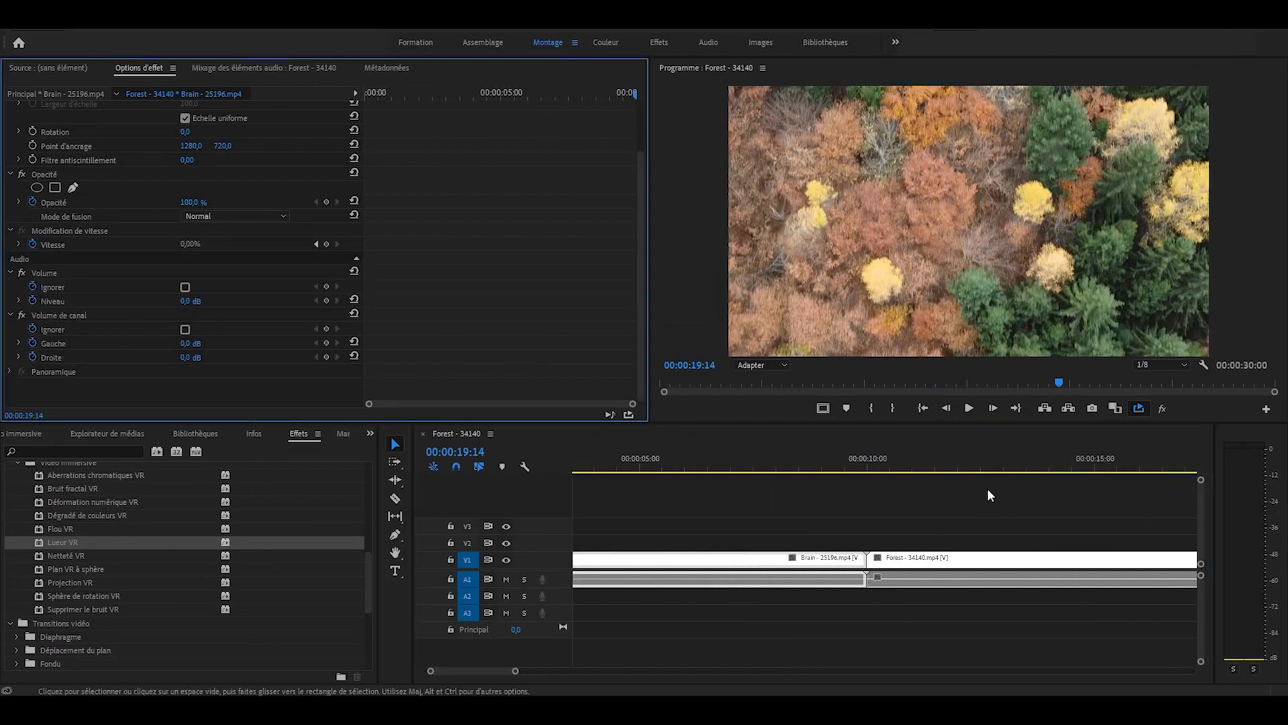
{"action": "left_click", "coordinate": [942, 497]}
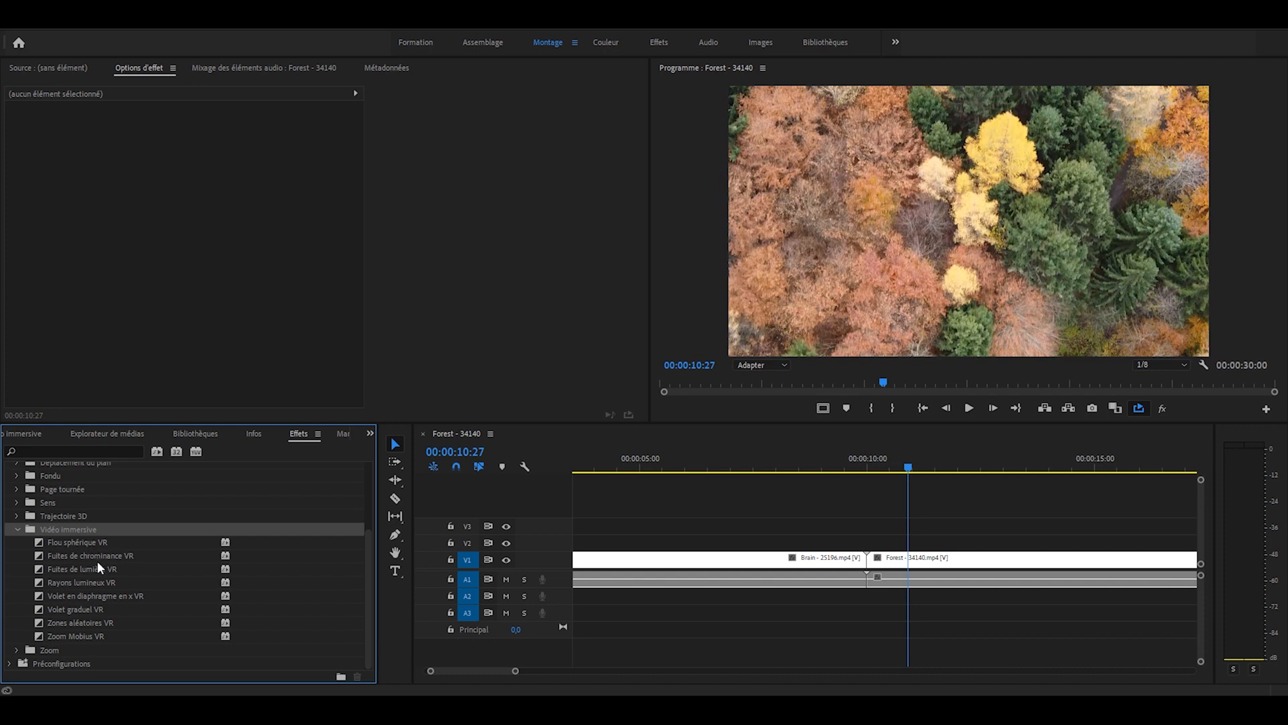
- Apply the Flou sphérique VR transition at the cut between the Brain and Forest clips and play it back
{"action": "left_click_drag", "start_coordinate": [79, 539], "coordinate": [867, 561]}
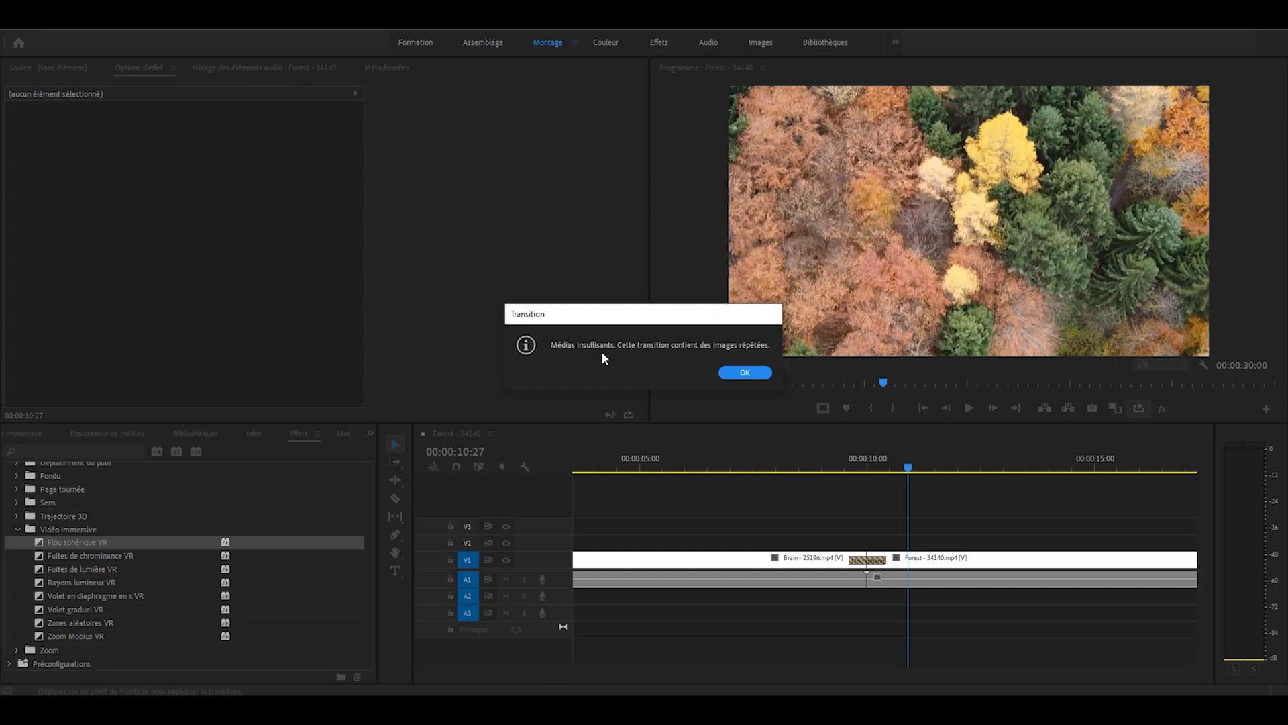
{"action": "left_click", "coordinate": [758, 374]}
{"action": "left_click", "coordinate": [766, 463]}
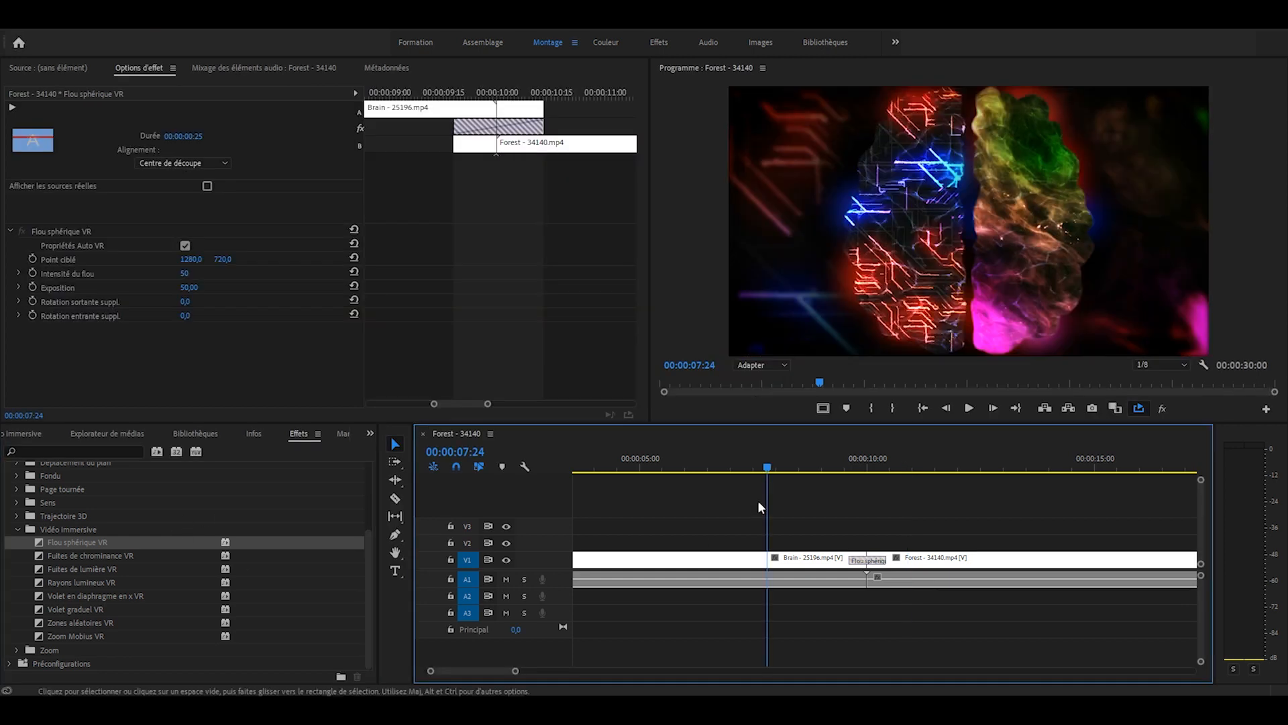
{"action": "key", "text": "space"}
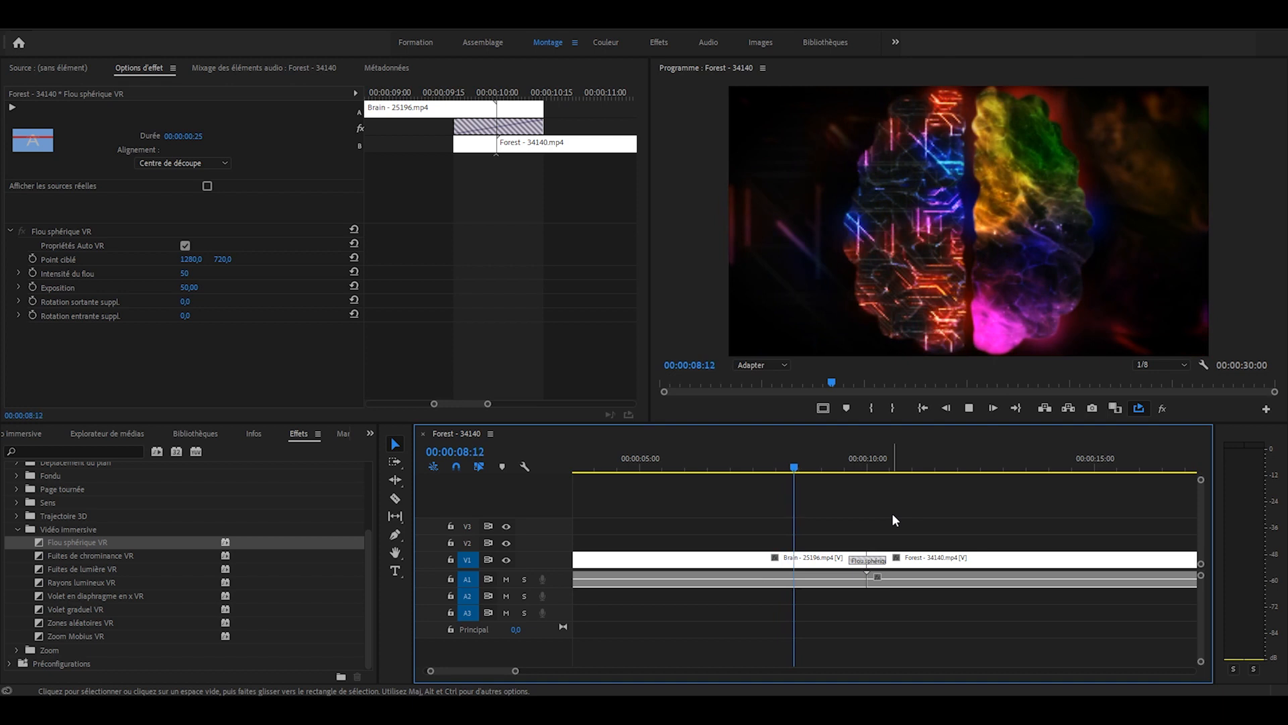
{"action": "key", "text": "space"}
- Delete the Flou sphérique VR transition and apply Fuites de chrominance VR at the same cut, accepting the repeated frames
{"action": "key", "text": "Delete"}
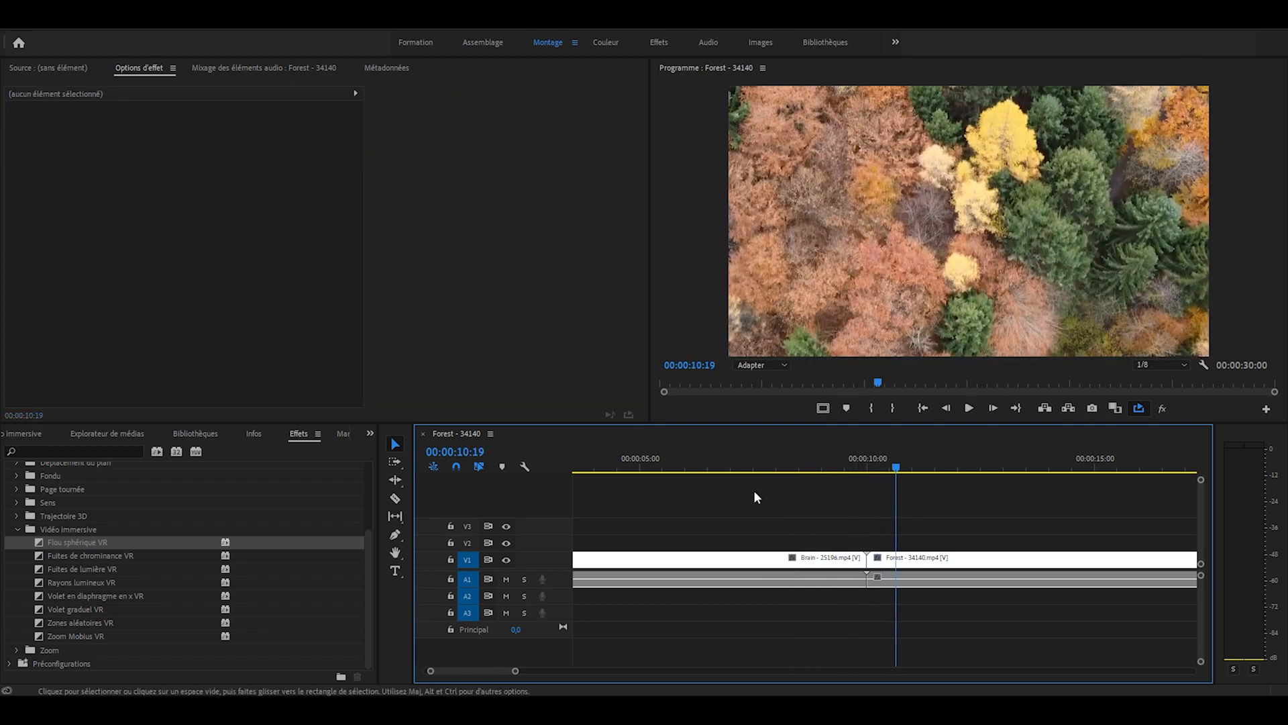
{"action": "left_click_drag", "start_coordinate": [90, 555], "coordinate": [867, 559]}
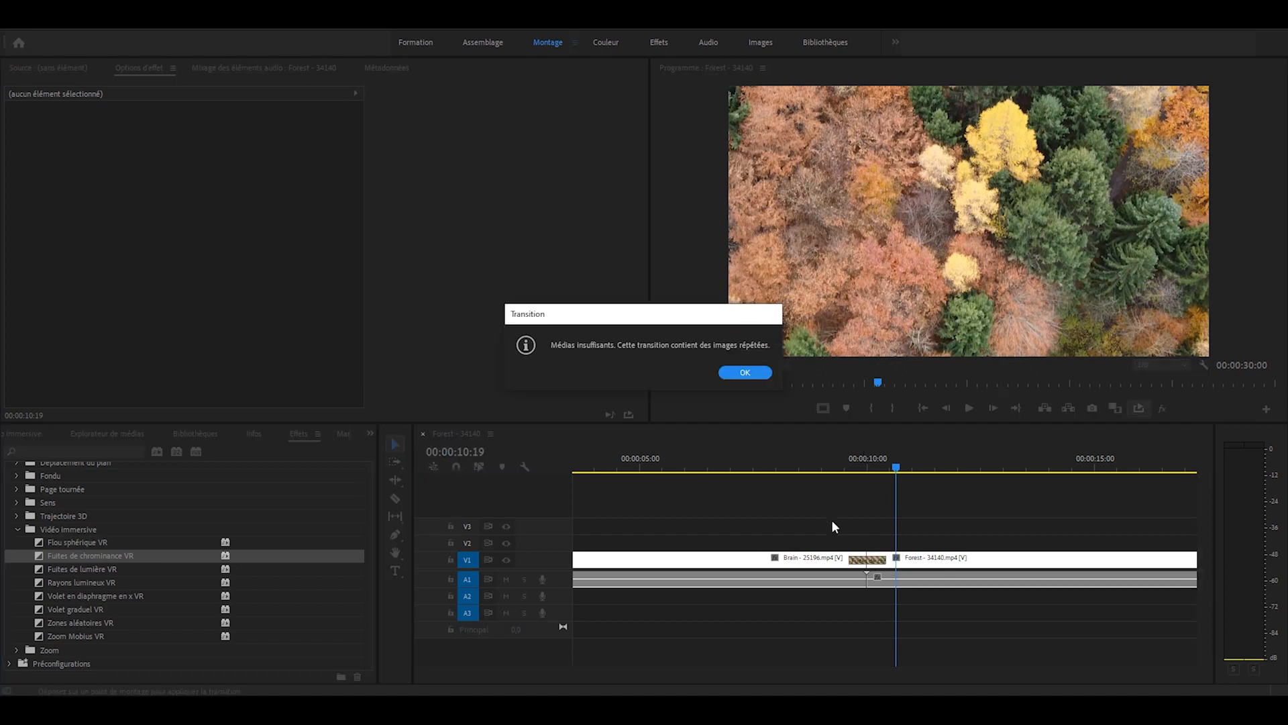
{"action": "left_click", "coordinate": [745, 372]}
- Scrub through the Fuites de chrominance VR transition and delete it from the cut
{"action": "left_click_drag", "start_coordinate": [861, 464], "coordinate": [887, 463]}
{"action": "left_click", "coordinate": [871, 558]}
{"action": "key", "text": "Delete"}
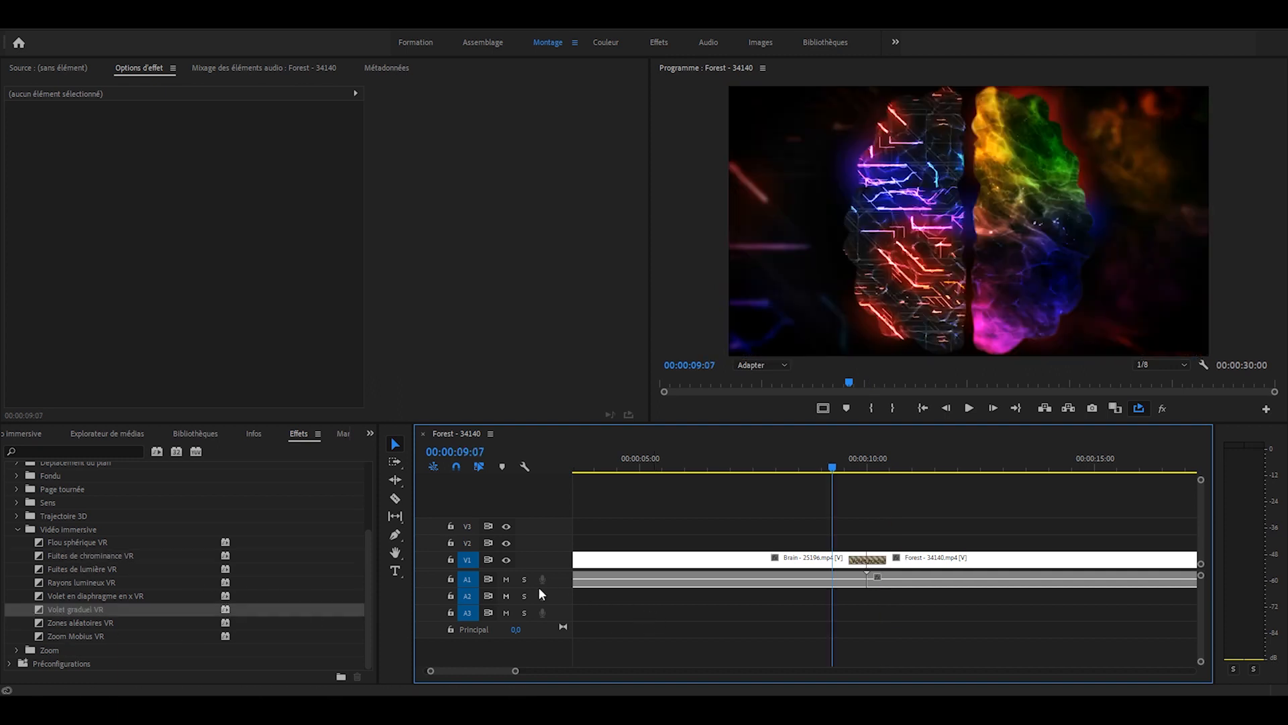
- Play back the Volet graduel VR transition between the Brain and Forest clips several times
{"action": "key", "text": "space"}
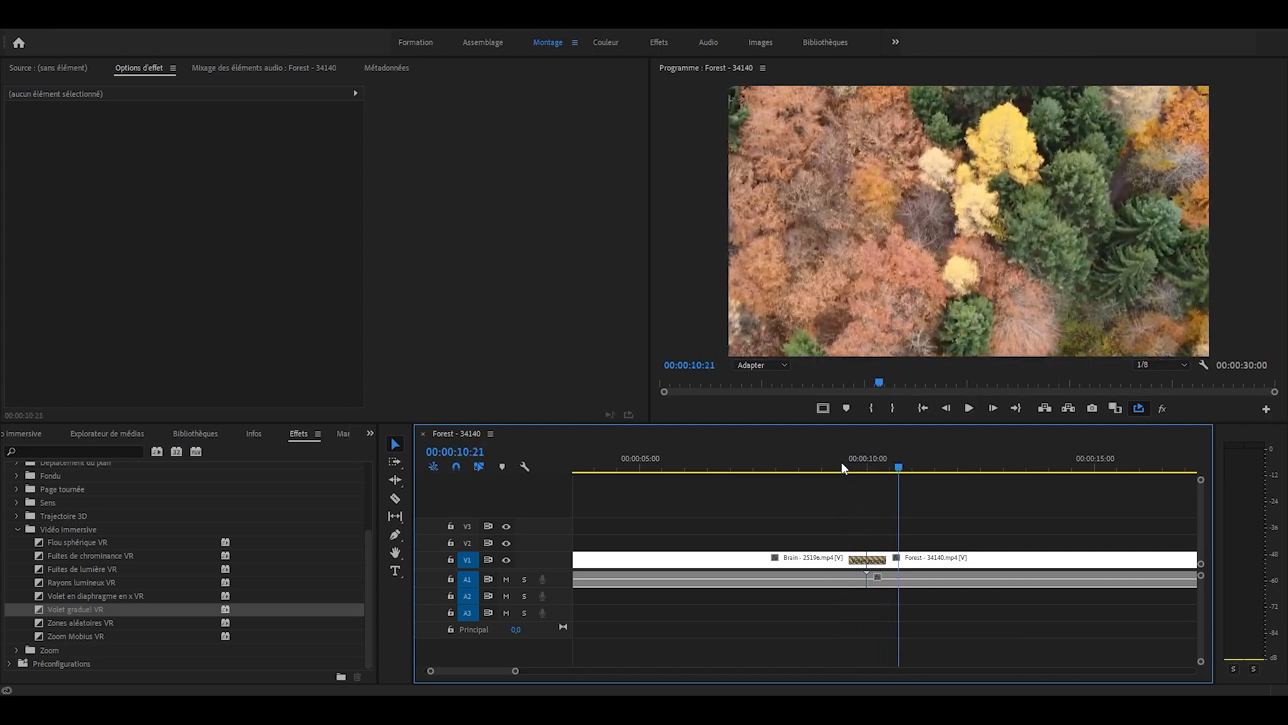
{"action": "left_click", "coordinate": [841, 465]}
{"action": "key", "text": "space"}
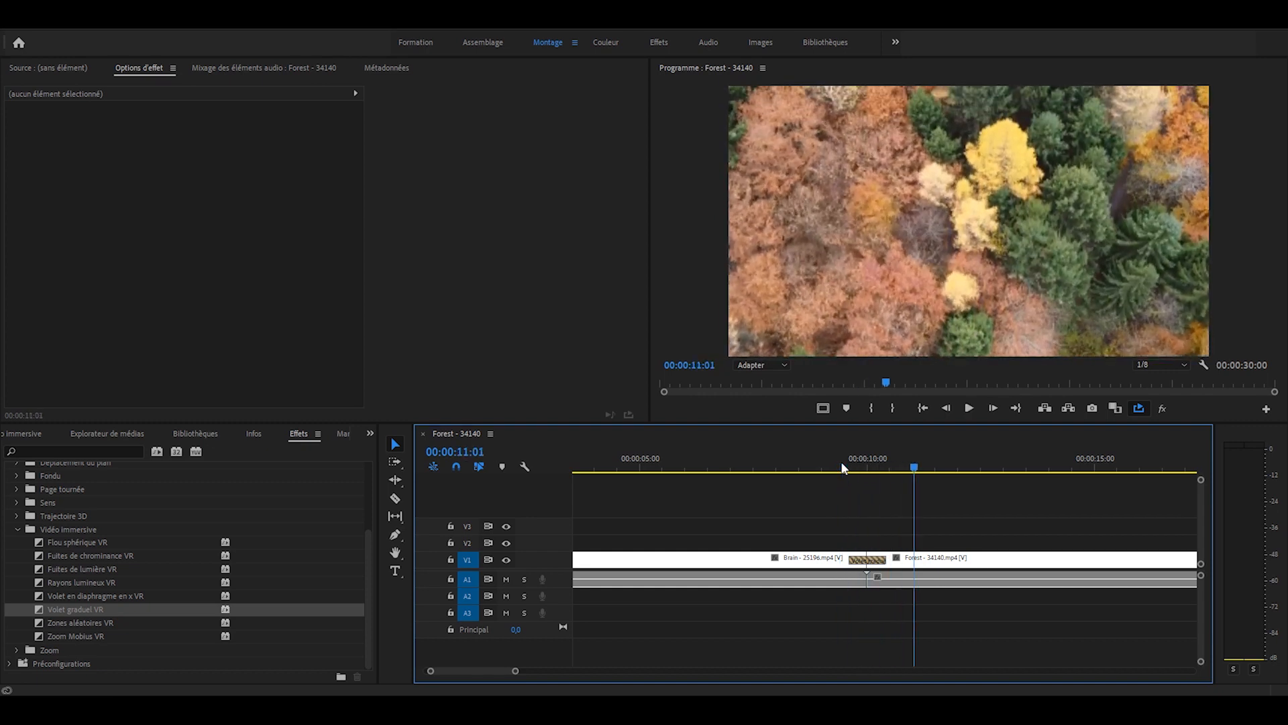
{"action": "left_click", "coordinate": [842, 468]}
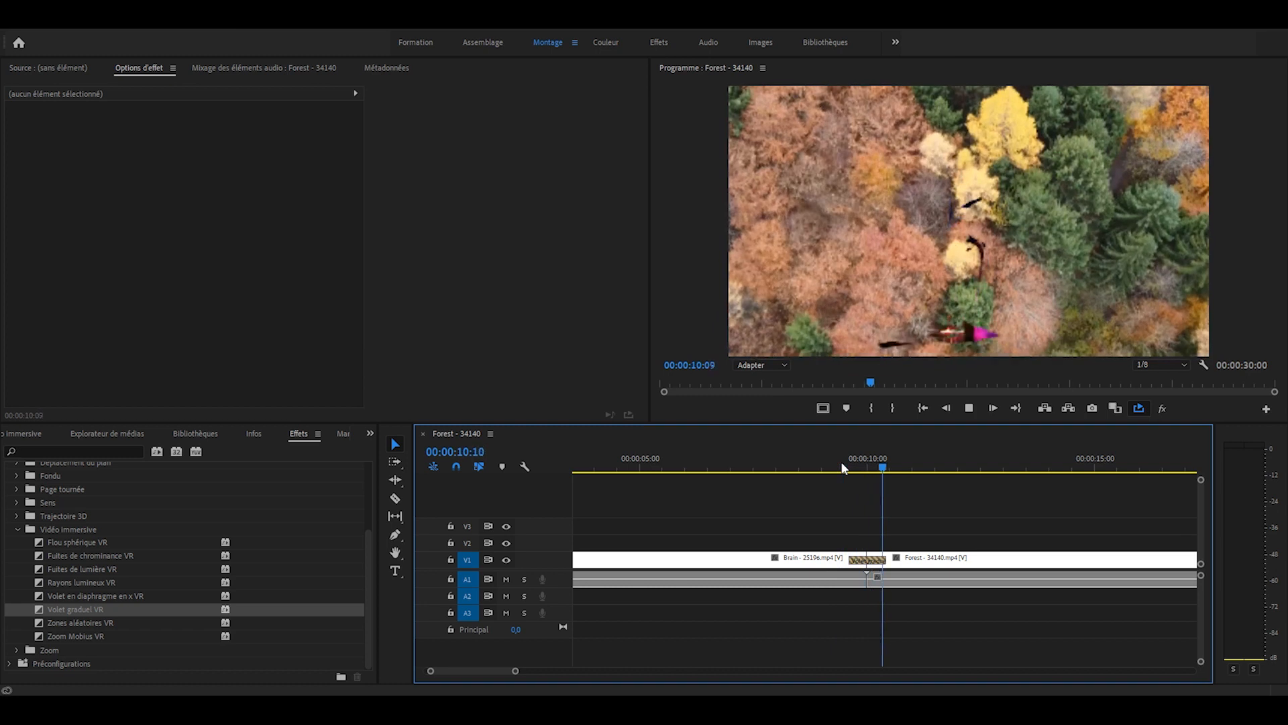
{"action": "key", "text": "space"}
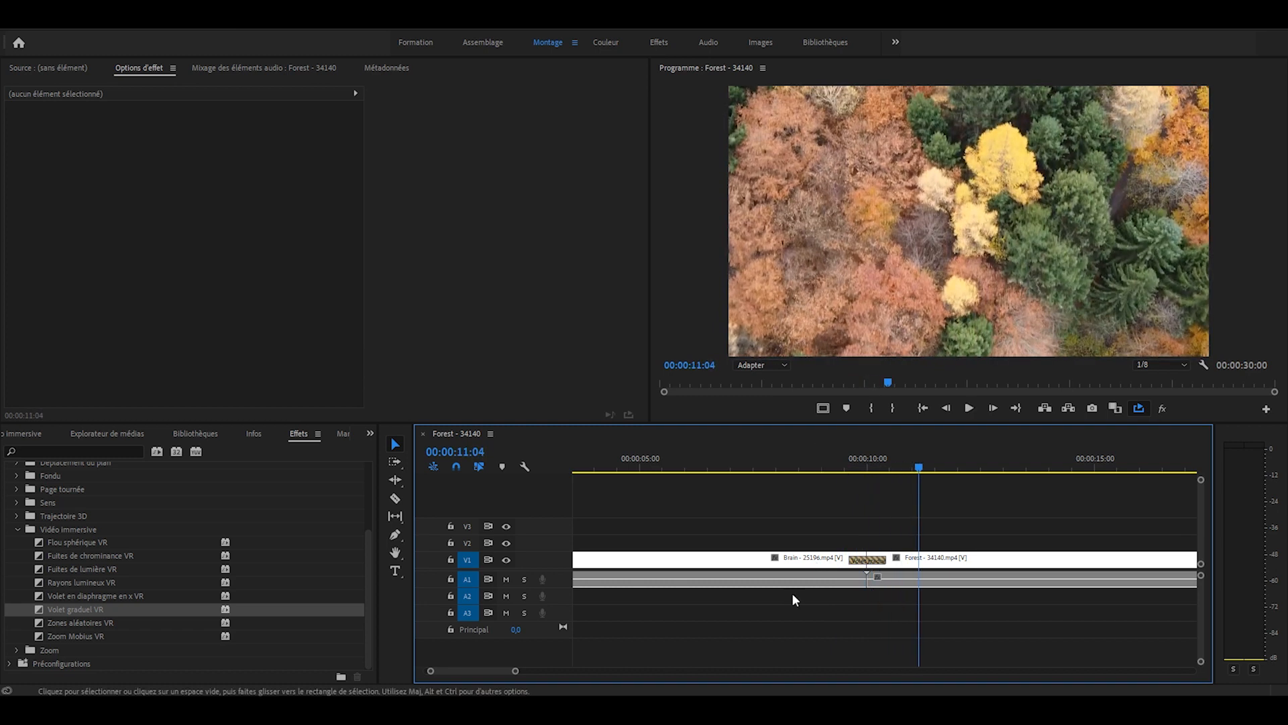
- Browse the effects list back to the Transitions vidéo categories
{"action": "scroll", "coordinate": [182, 562], "scroll_direction": "up", "scroll_amount": 1}
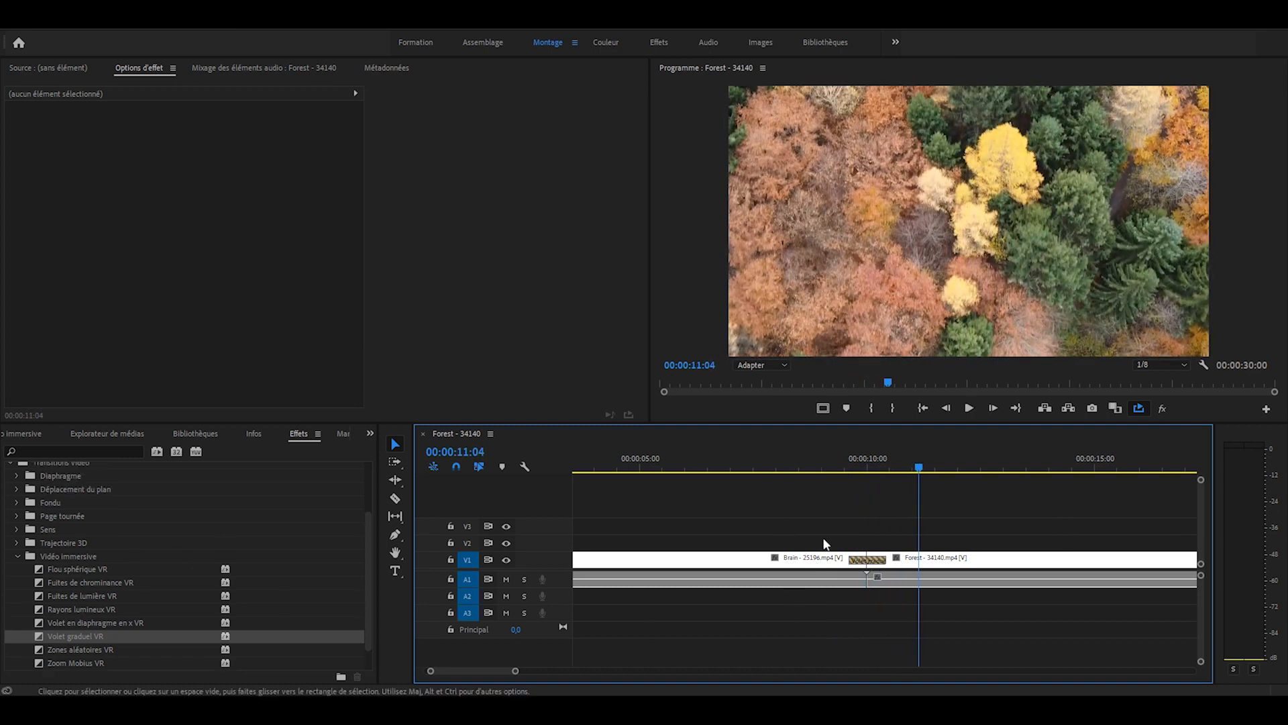
{"action": "scroll", "coordinate": [59, 510], "scroll_direction": "up", "scroll_amount": 2}
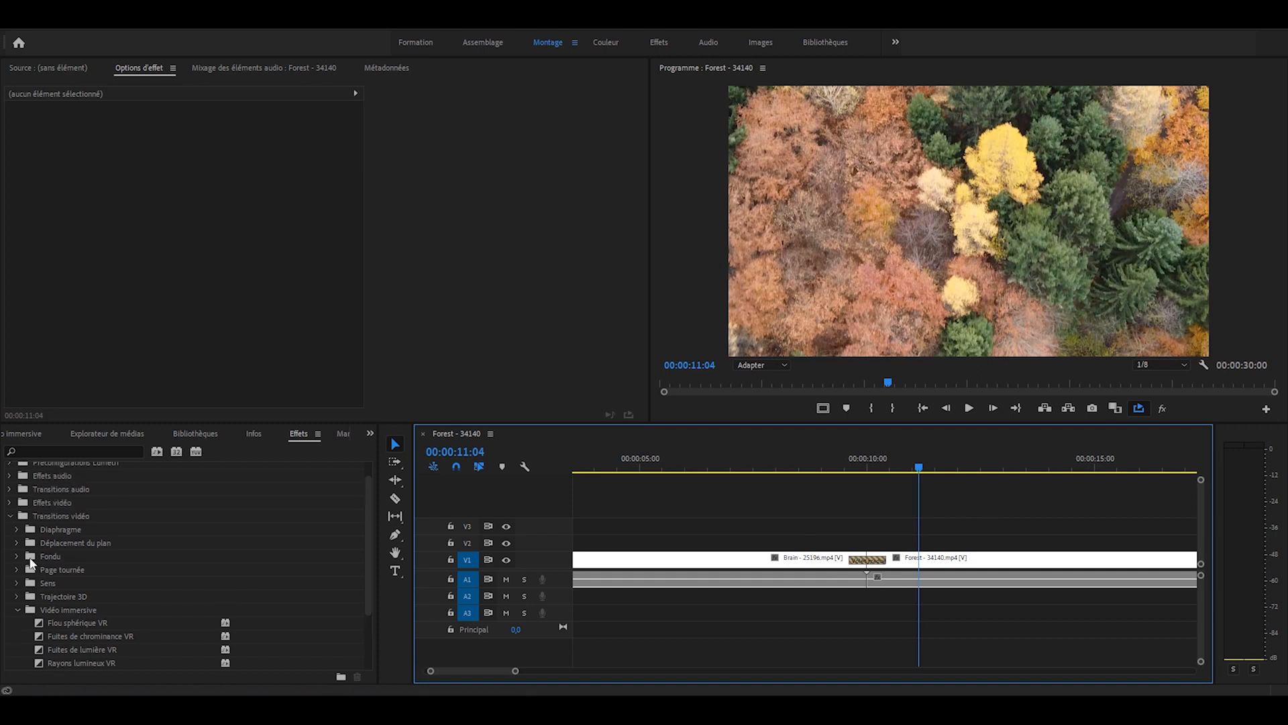